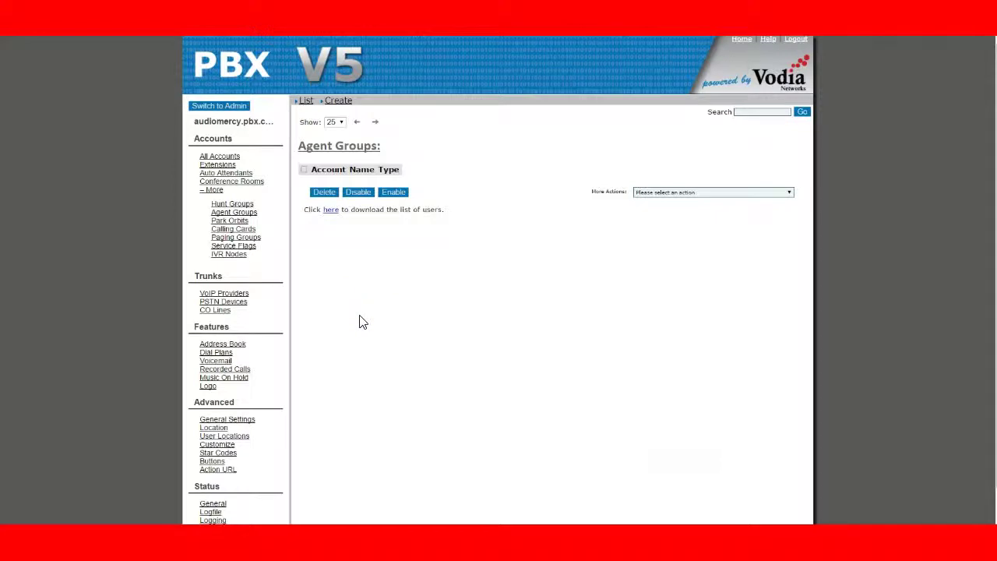
Create a new extension with account number 40 from the Extensions list.
left_click(211, 165)
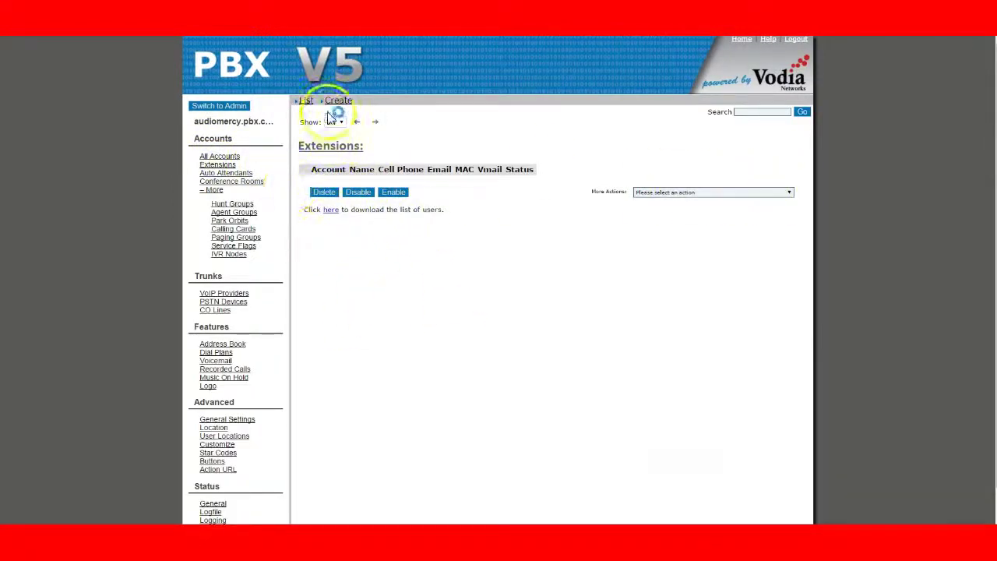
left_click(336, 103)
left_click(516, 197)
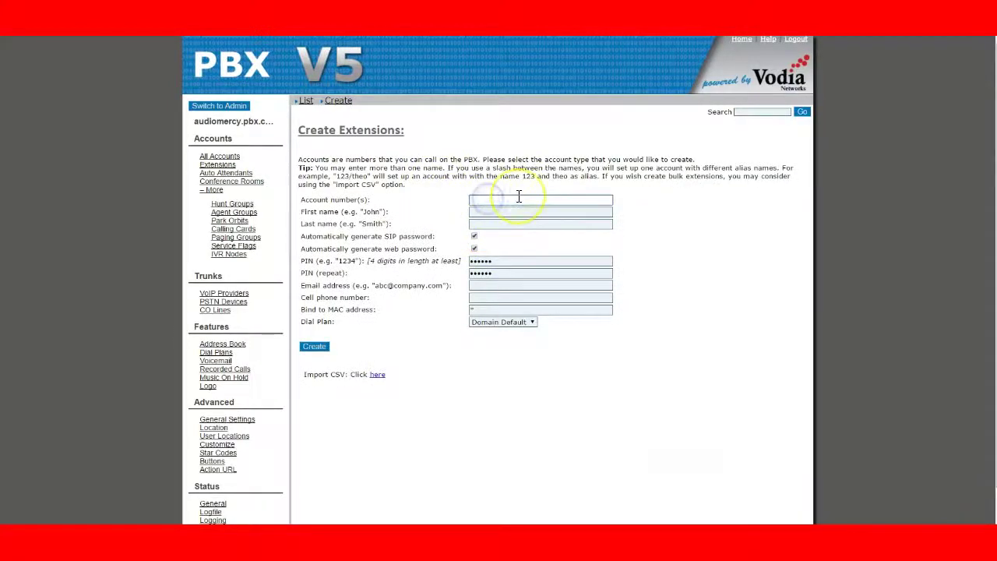
type("40")
key("Return")
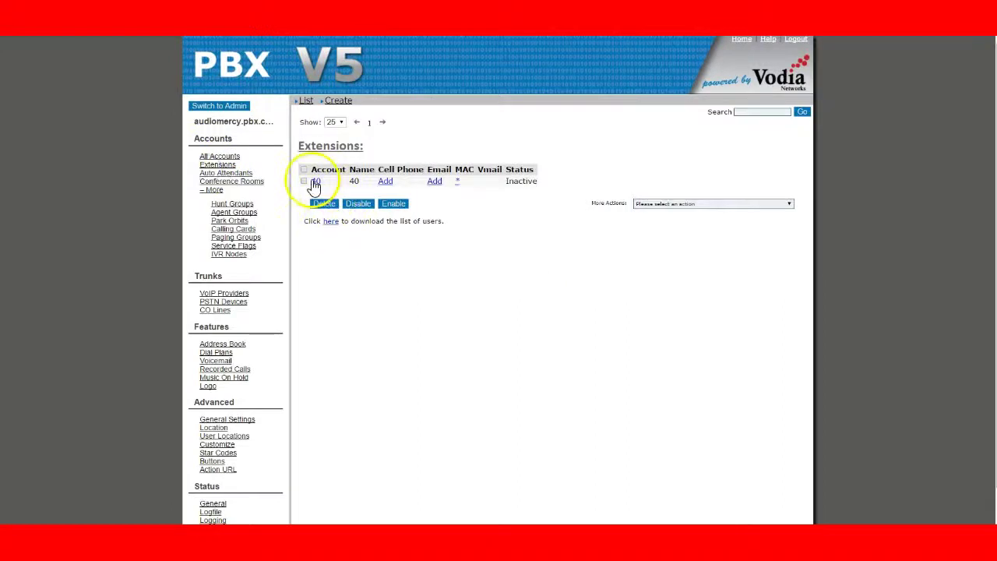
In extension 40's button assignments, make button 1 an Agent login/logout key.
left_click(315, 181)
left_click(546, 204)
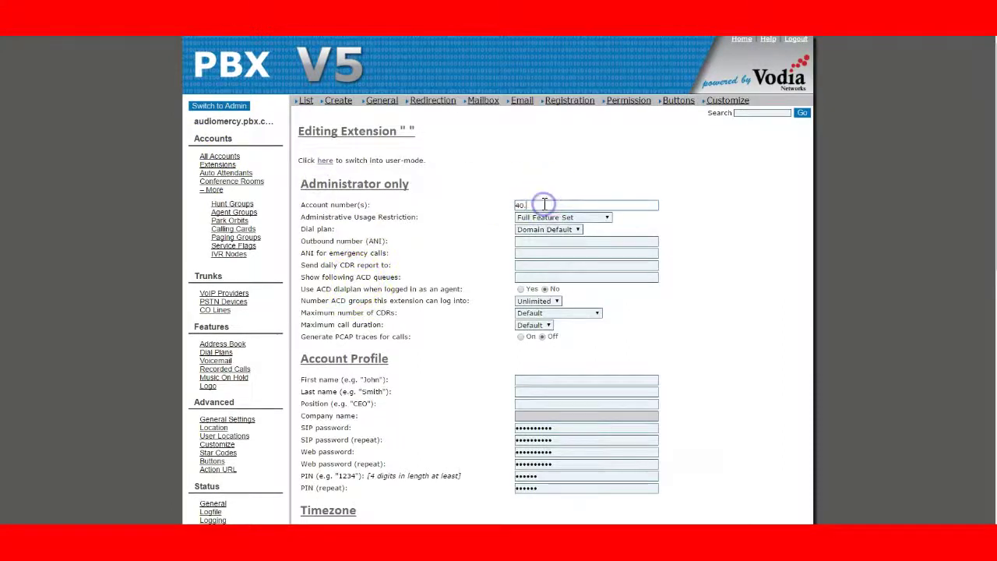
left_click(454, 264)
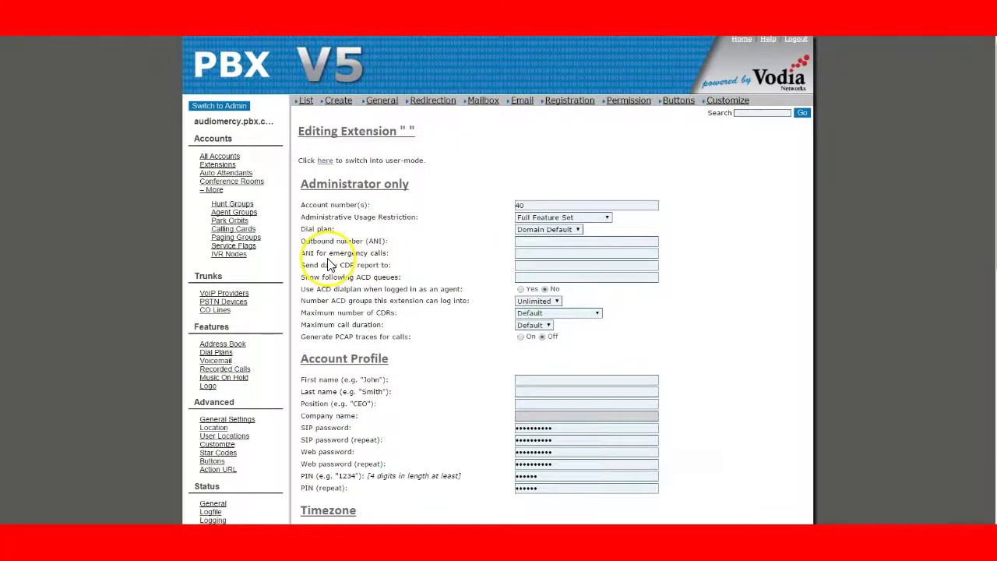
left_click(676, 104)
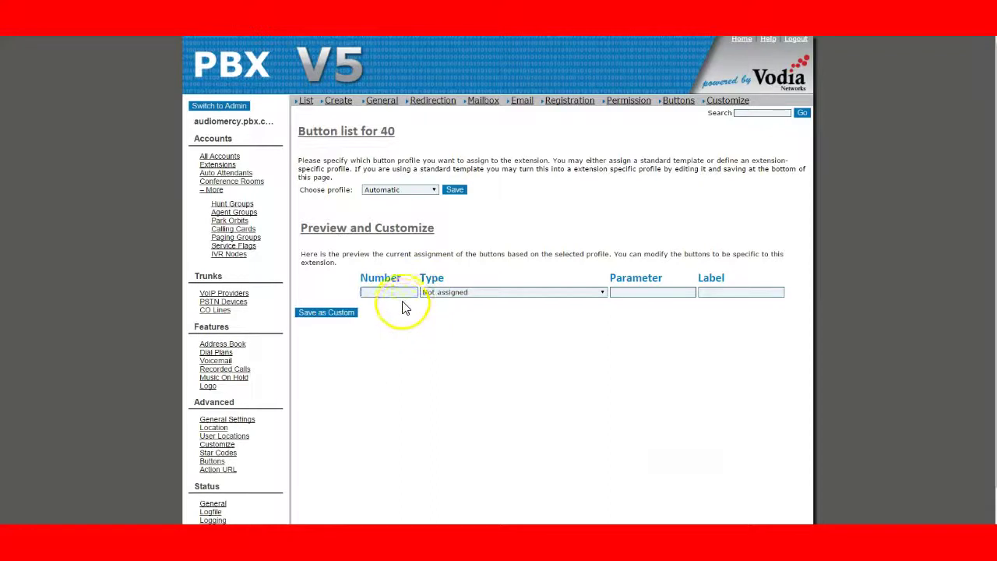
left_click(478, 301)
left_click(541, 297)
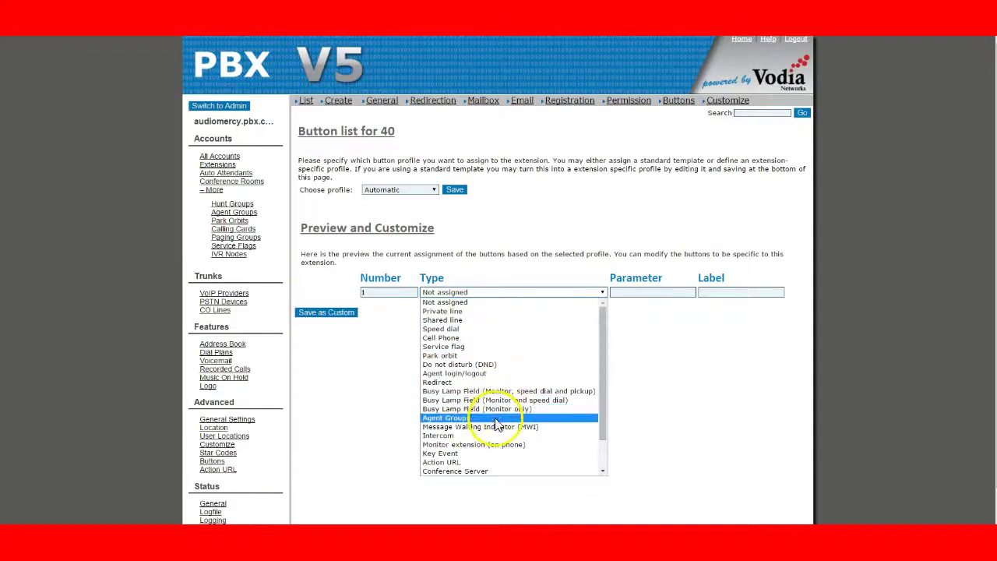
left_click(493, 374)
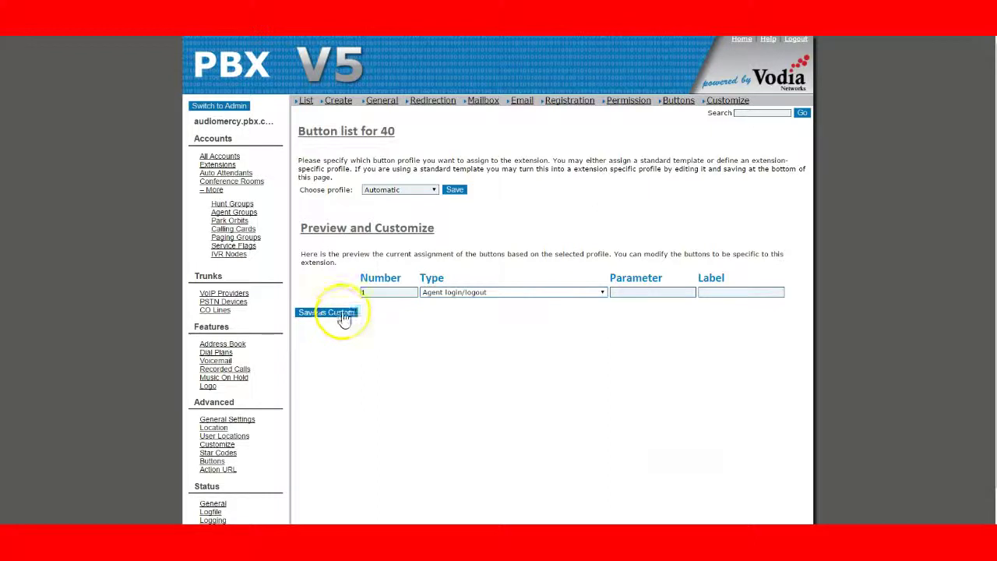
Create a new agent group with account 100.
left_click(243, 212)
left_click(335, 99)
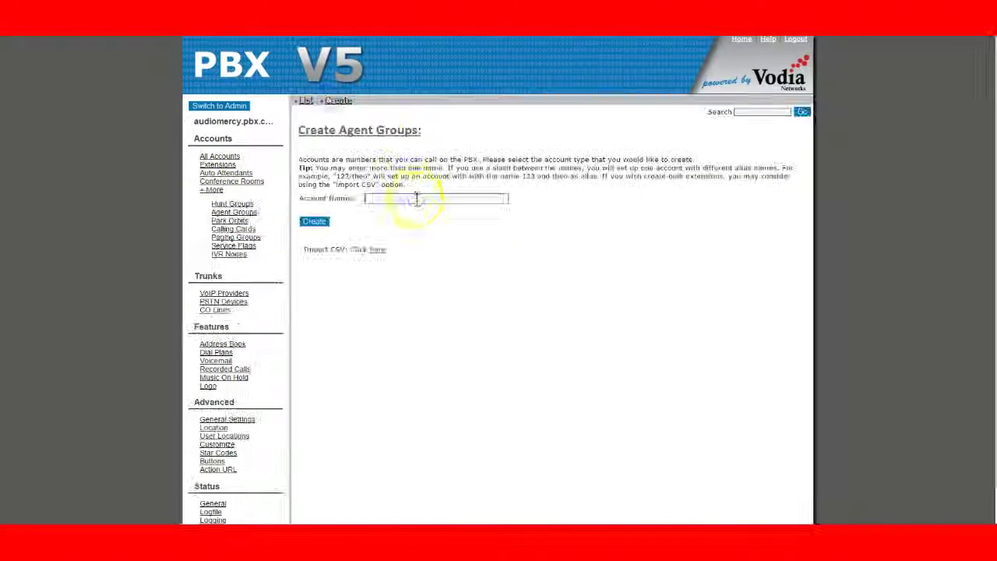
left_click(417, 199)
type("100")
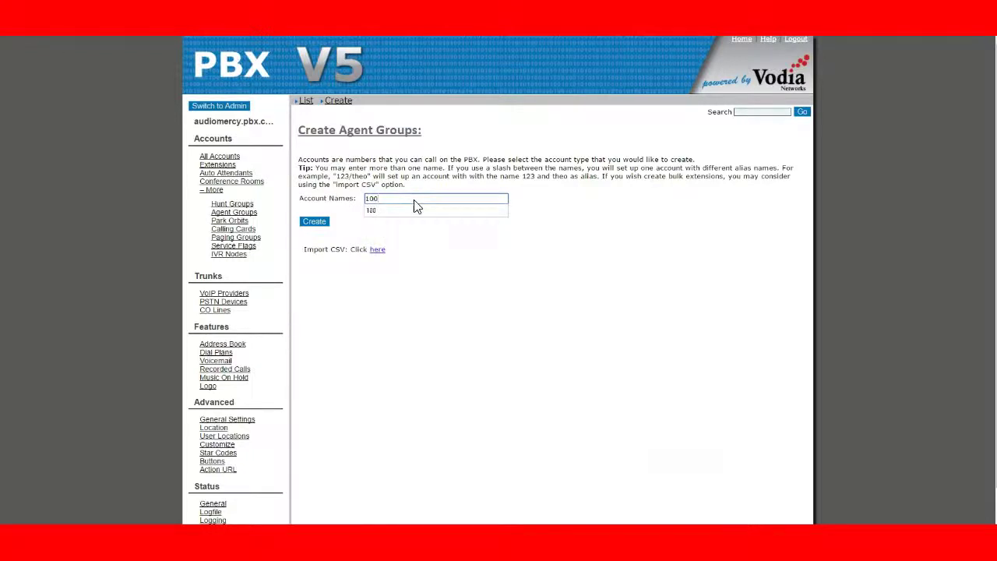
key("Return")
In agent group 100, allow extensions '*' to jump in or out and edit its agents list.
left_click(307, 100)
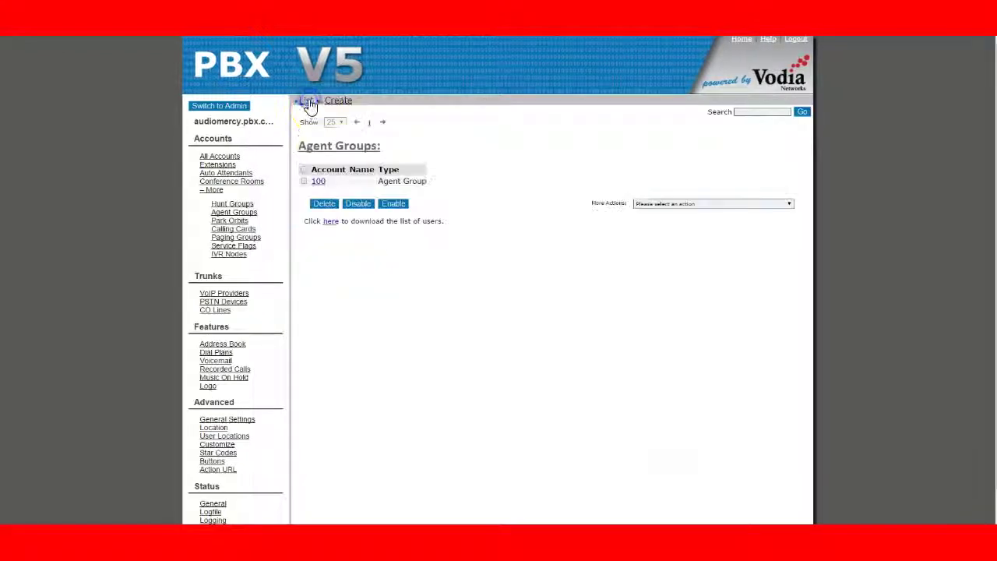
left_click(318, 182)
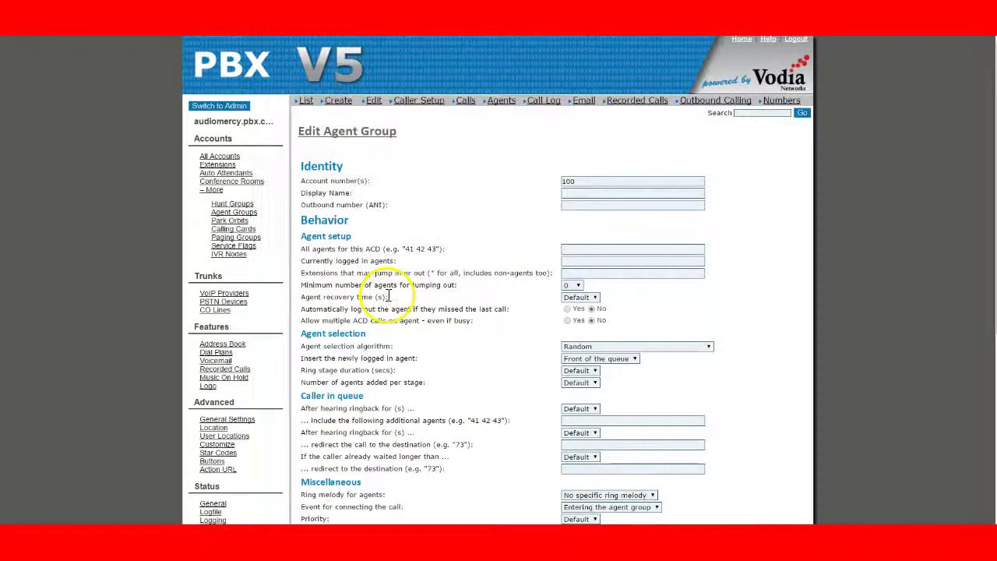
left_click(590, 273)
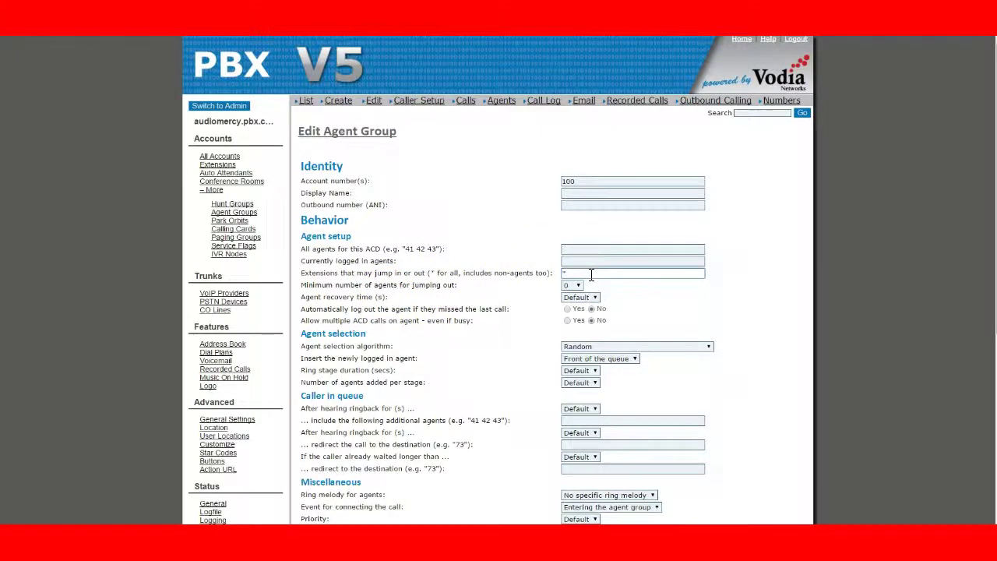
type("*")
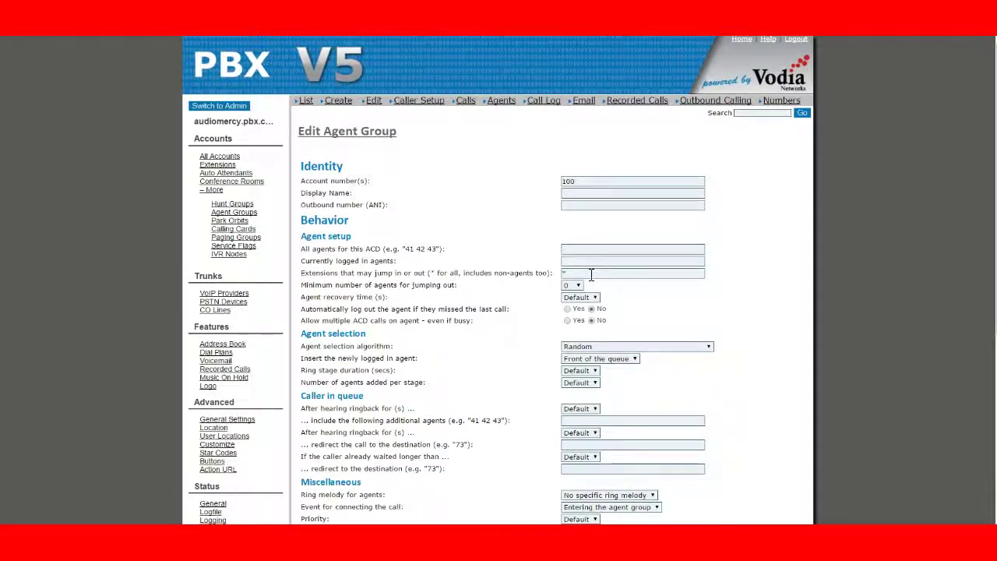
left_click(577, 251)
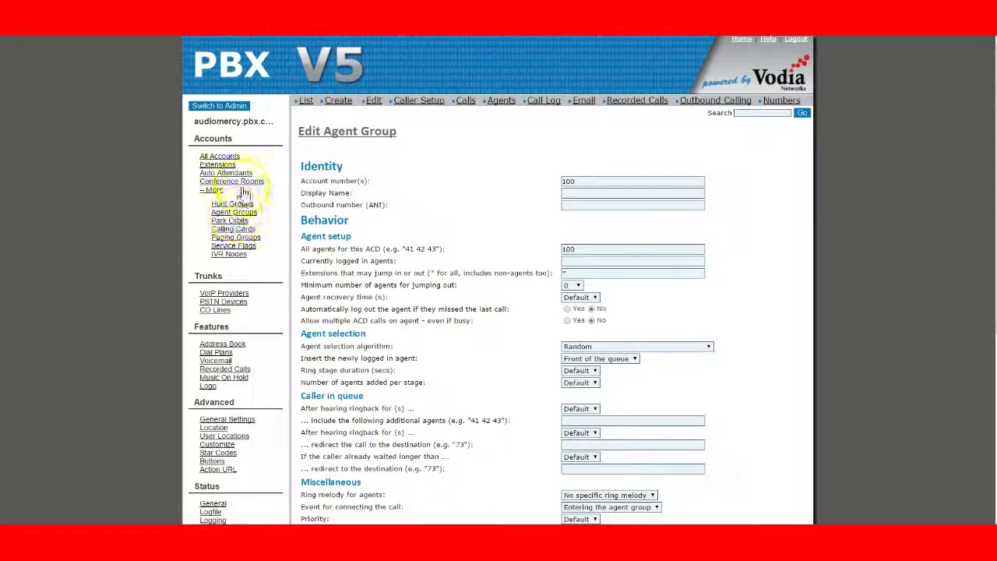
Set extension 40's button 1 to Agent login/logout with parameter 100 and save it.
left_click(217, 164)
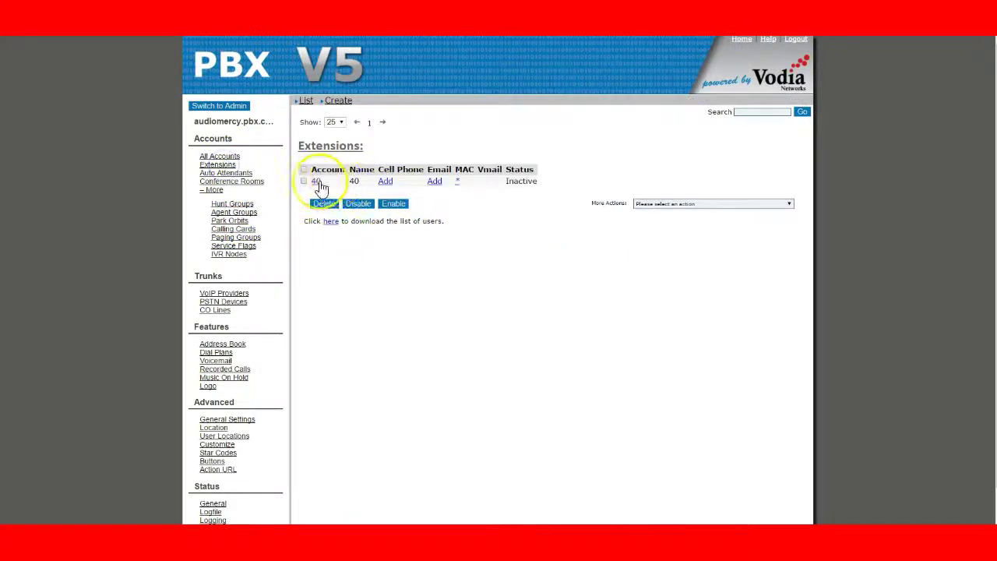
left_click(317, 182)
left_click(678, 100)
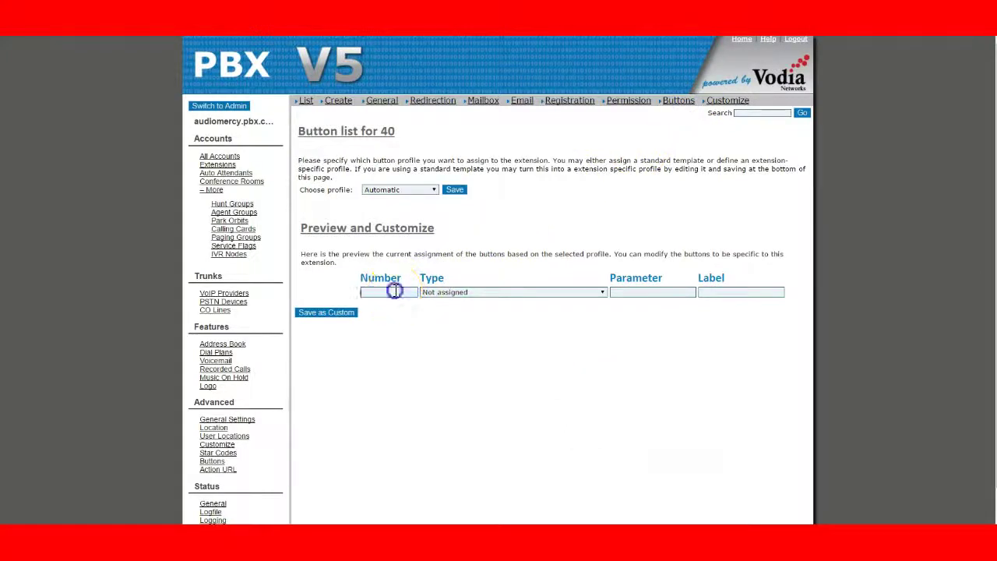
left_click(441, 292)
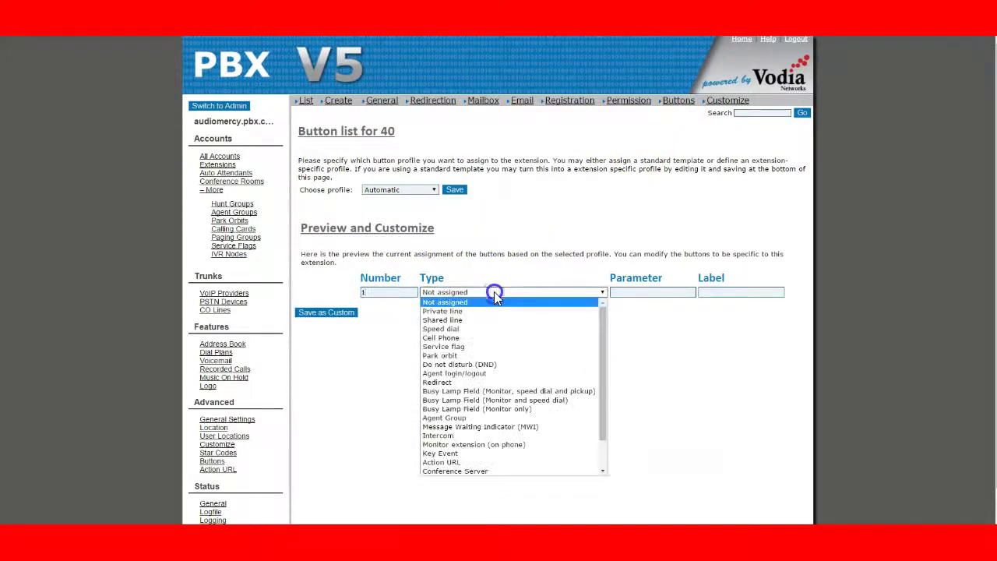
left_click(465, 375)
left_click(633, 292)
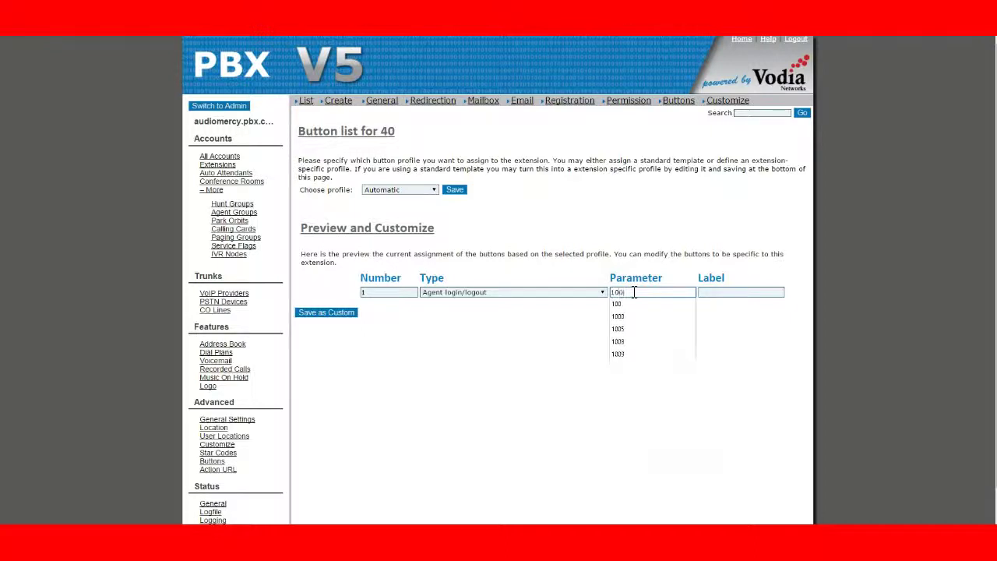
type("100")
key("Return")
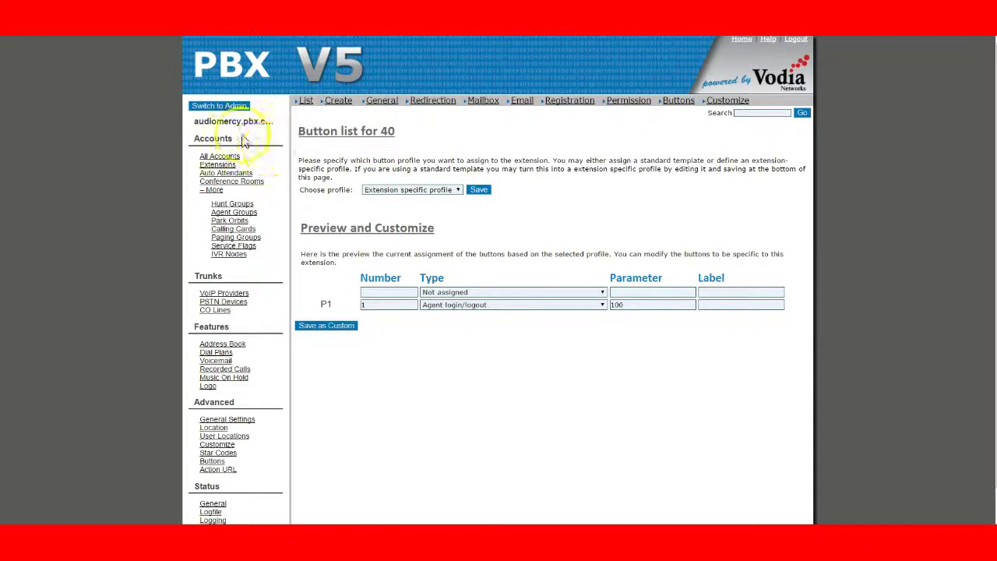
Open extension 40, then review the agents assigned to agent group 100.
left_click(220, 165)
left_click(316, 166)
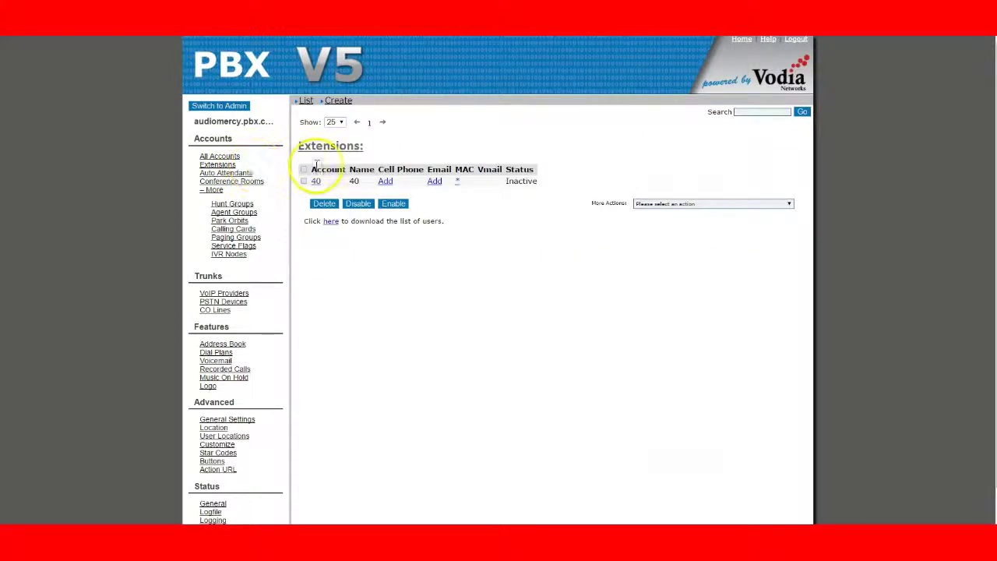
left_click(317, 180)
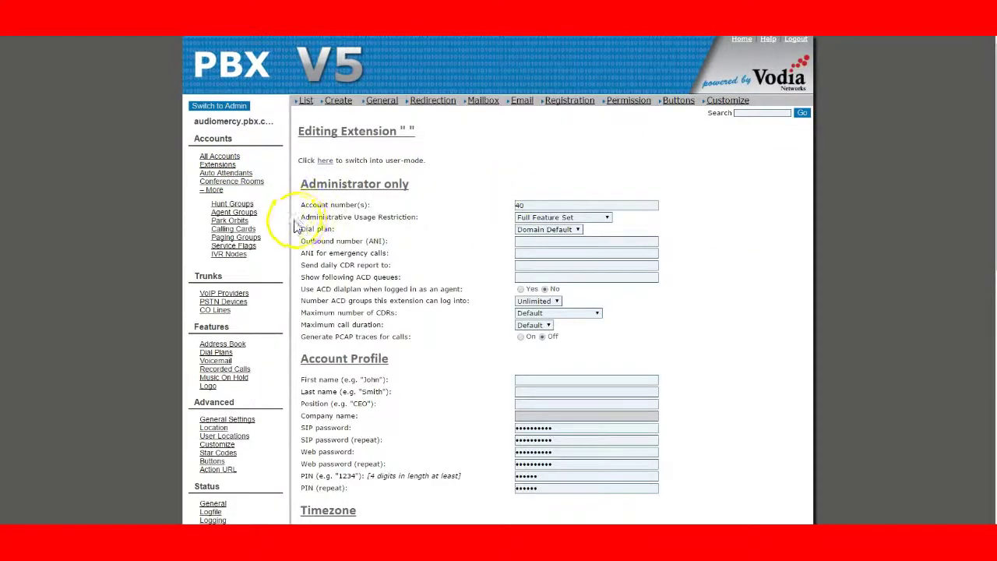
left_click(234, 211)
left_click(316, 182)
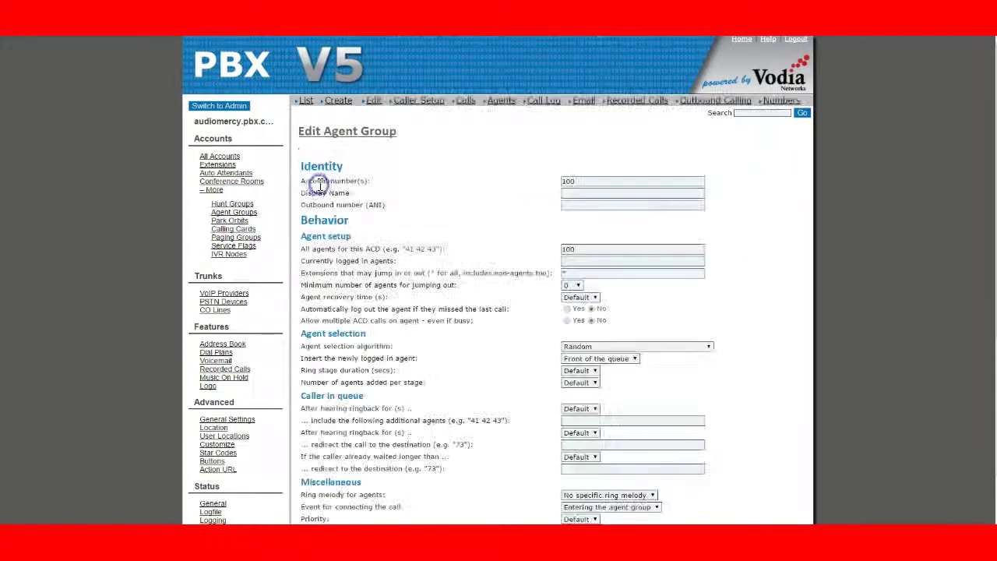
left_click(580, 249)
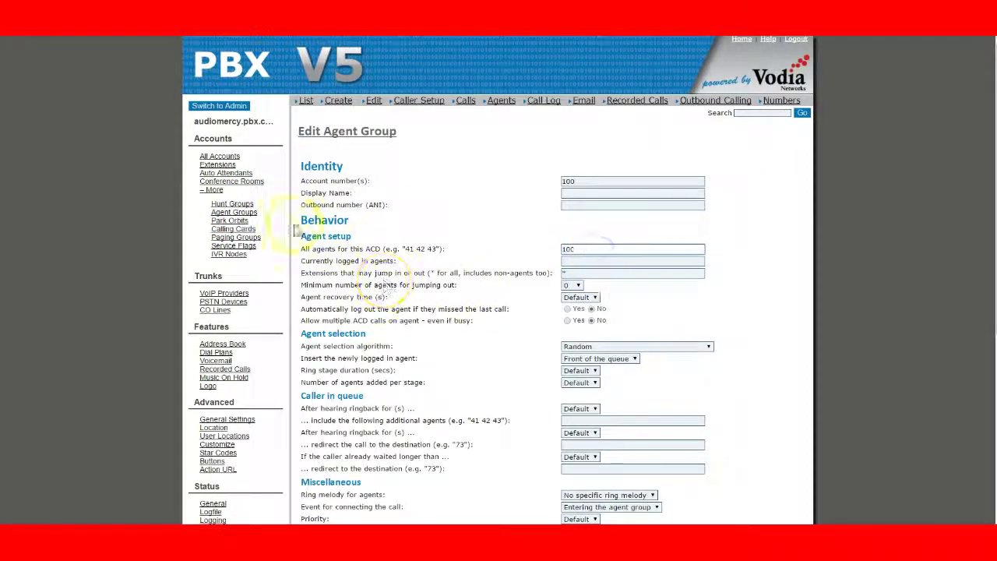
Confirm extension 40's P1 key is Agent login/logout for group 100.
left_click(217, 165)
left_click(317, 182)
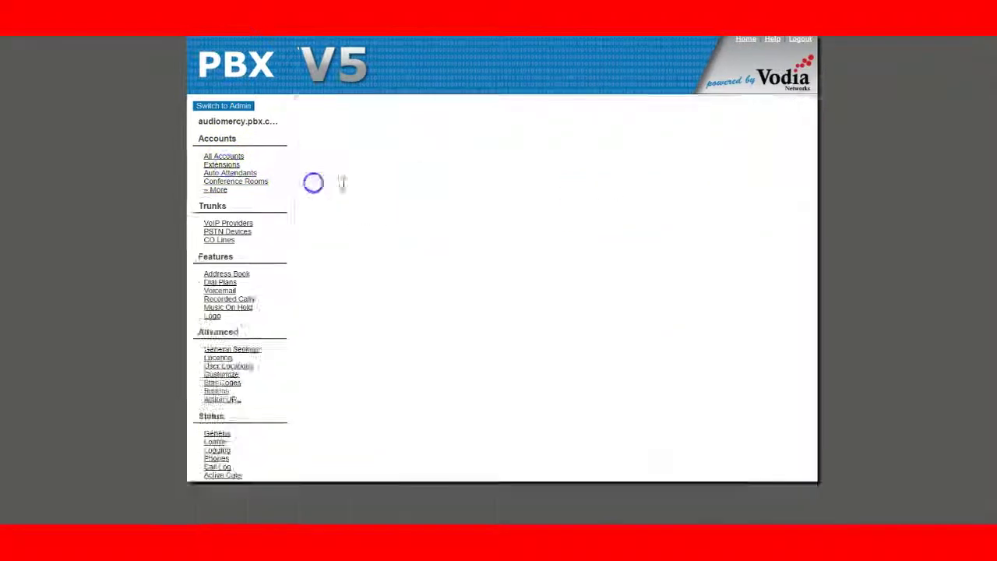
left_click(684, 106)
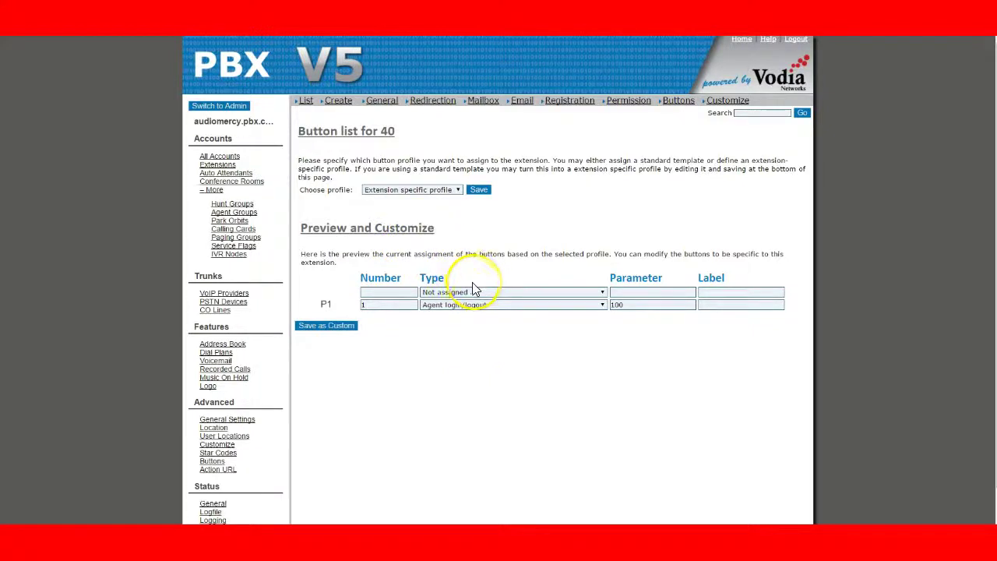
From the admin view, assign the LAN snom phone to extension 40 and start its setup.
left_click(232, 105)
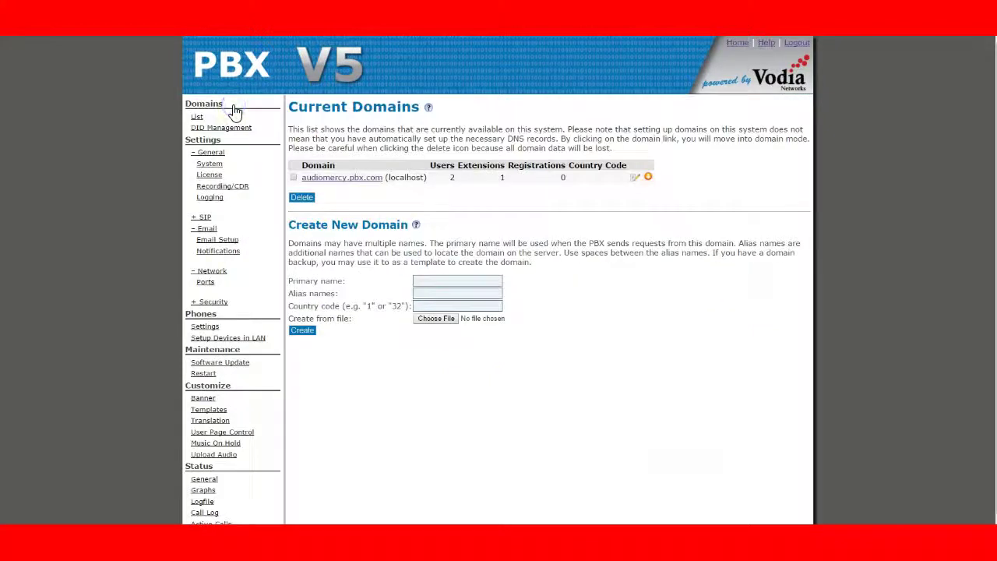
left_click(249, 337)
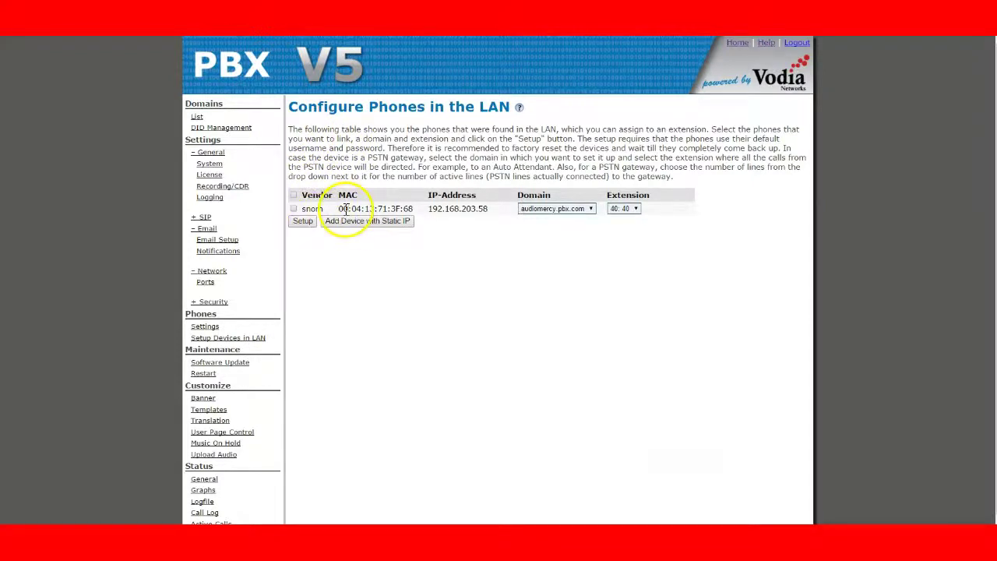
left_click(431, 208)
left_click(492, 239)
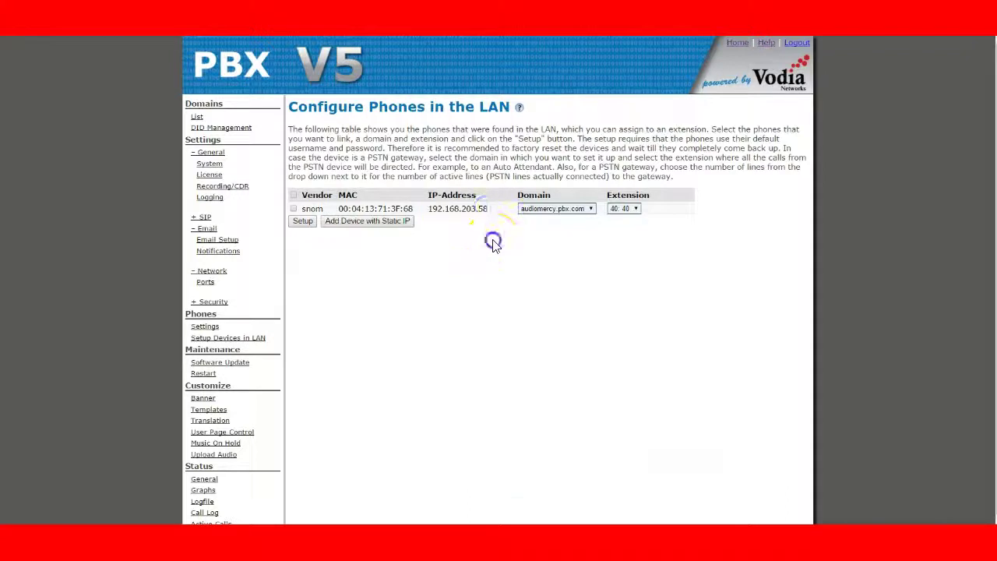
left_click(295, 210)
left_click(628, 209)
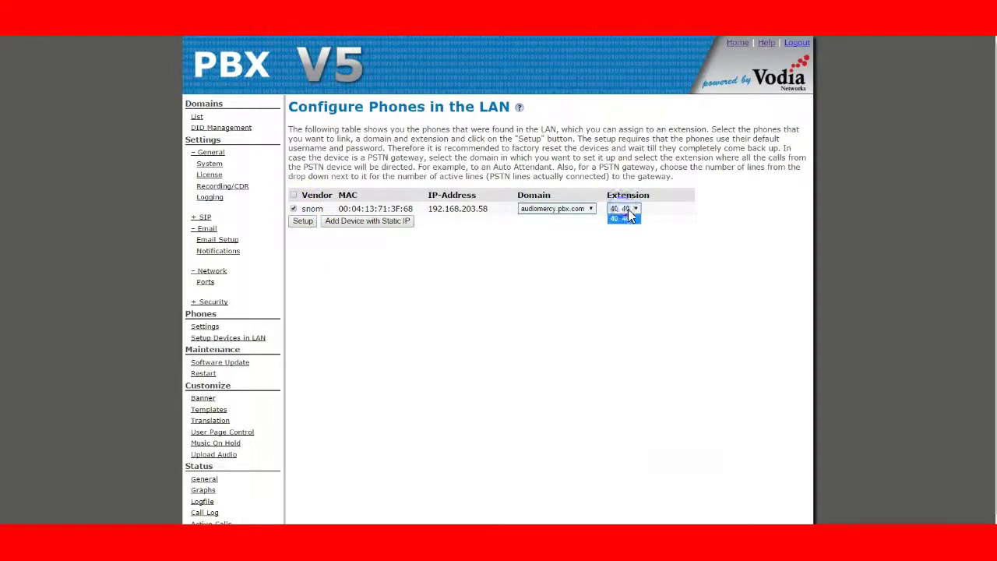
left_click(626, 218)
left_click(585, 389)
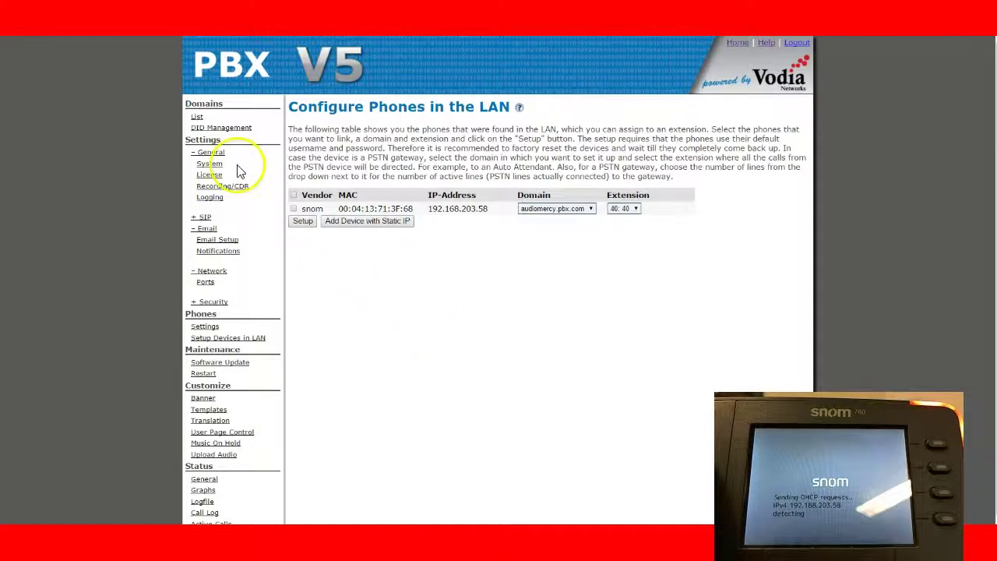
Open the audiomercy.pbx.com domain's General Settings and find Provisioning Parameters.
left_click(198, 117)
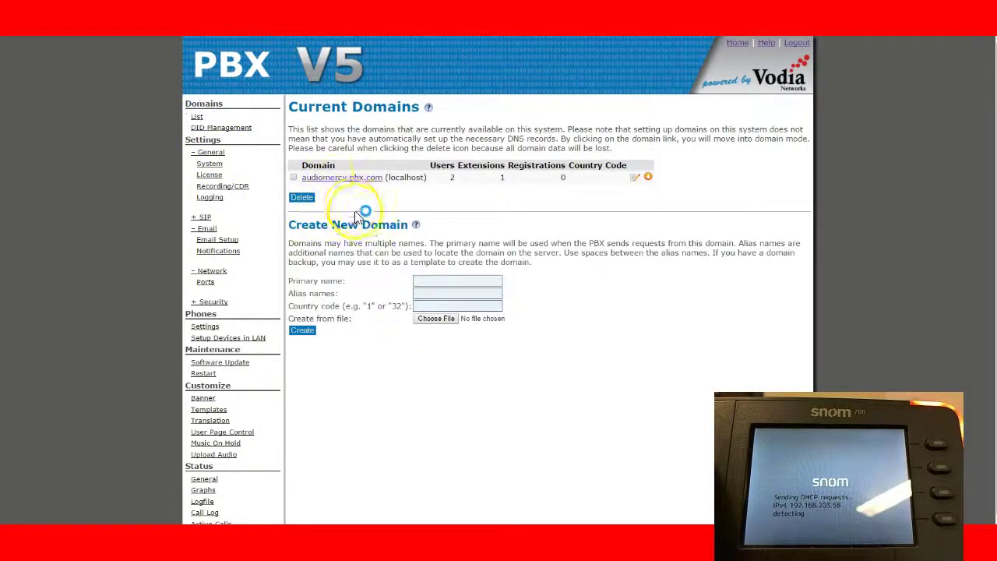
left_click(338, 178)
scroll(260, 296, "down", 1)
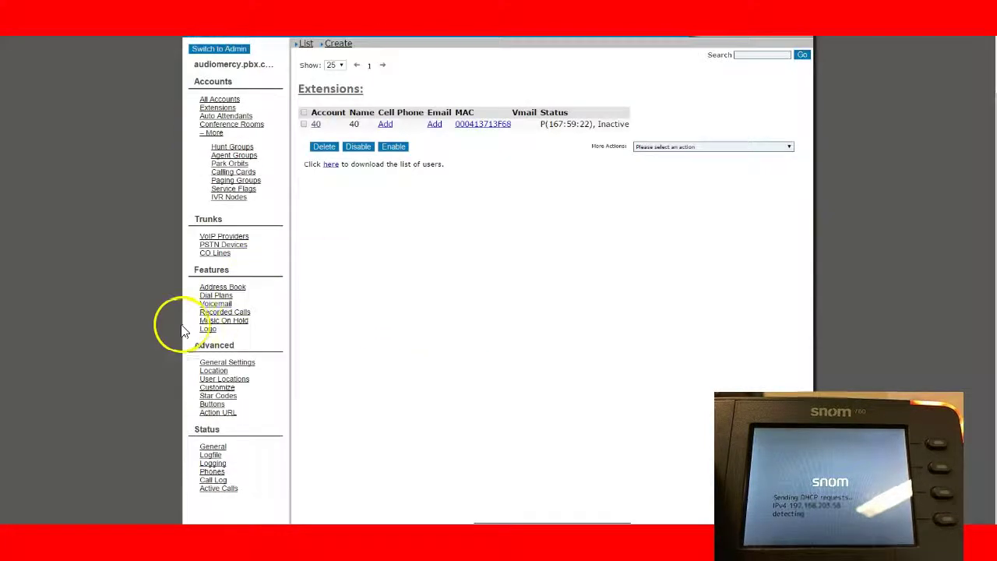
left_click(238, 363)
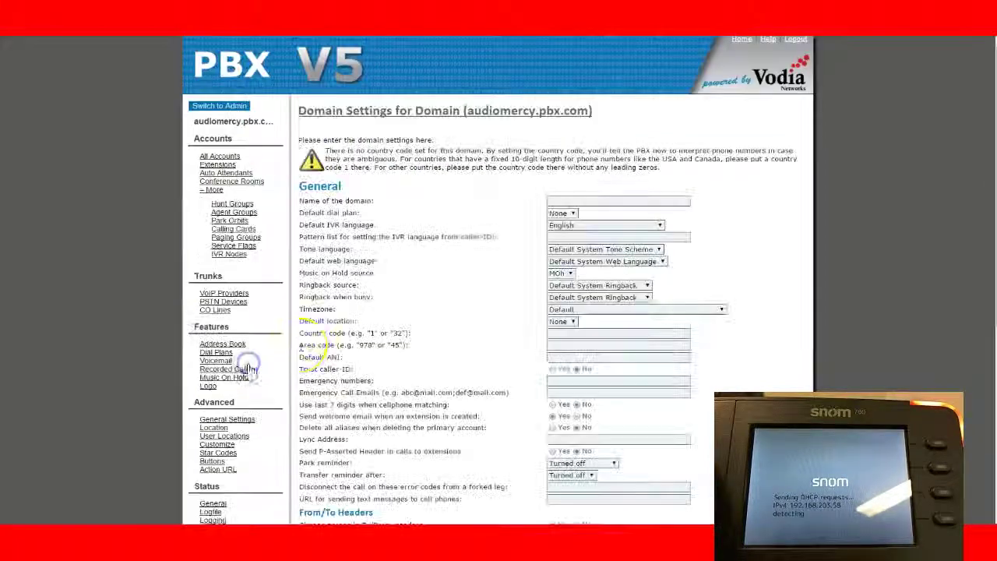
scroll(382, 312, "down", 4)
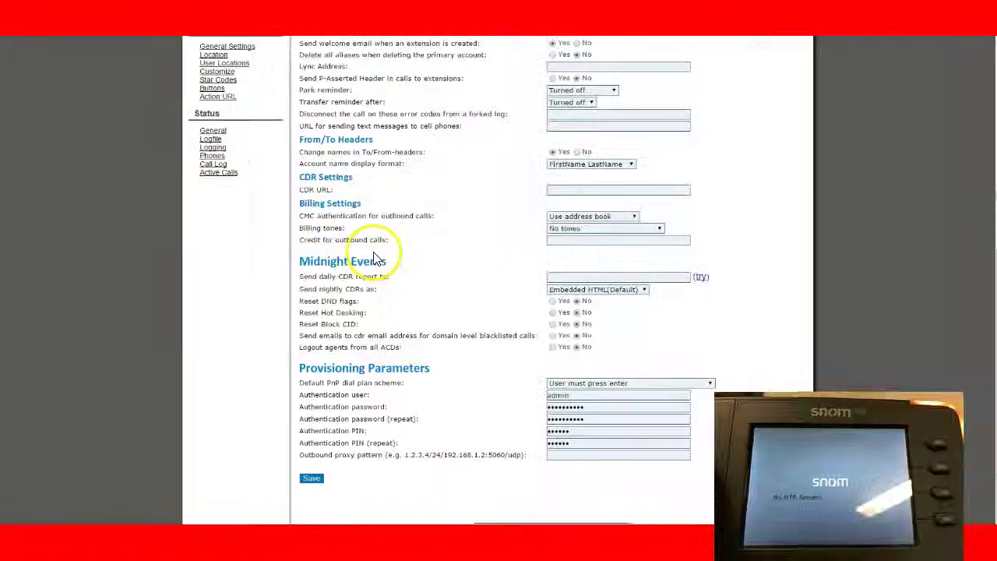
scroll(421, 294, "up", 1)
scroll(420, 294, "up", 3)
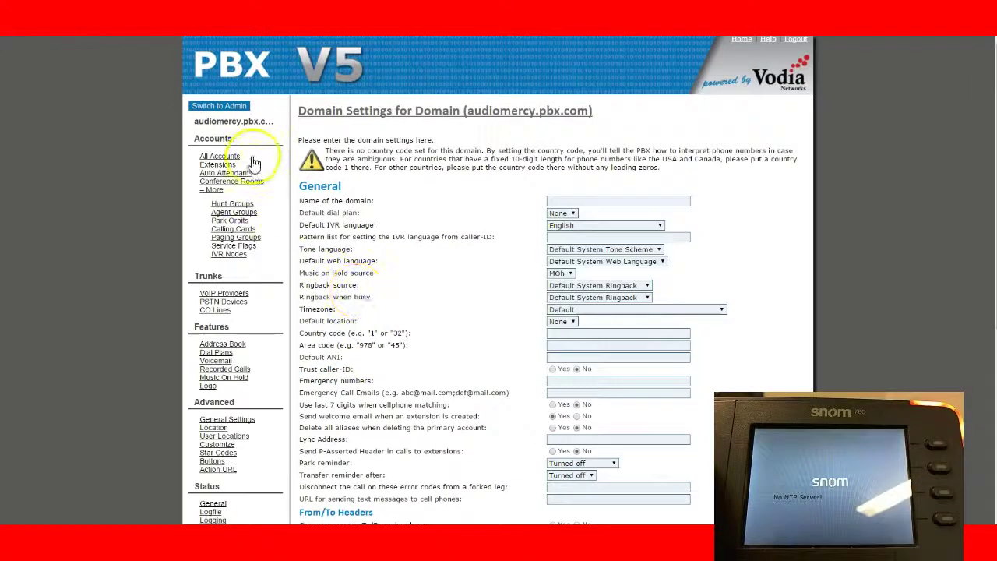
scroll(216, 363, "down", 2)
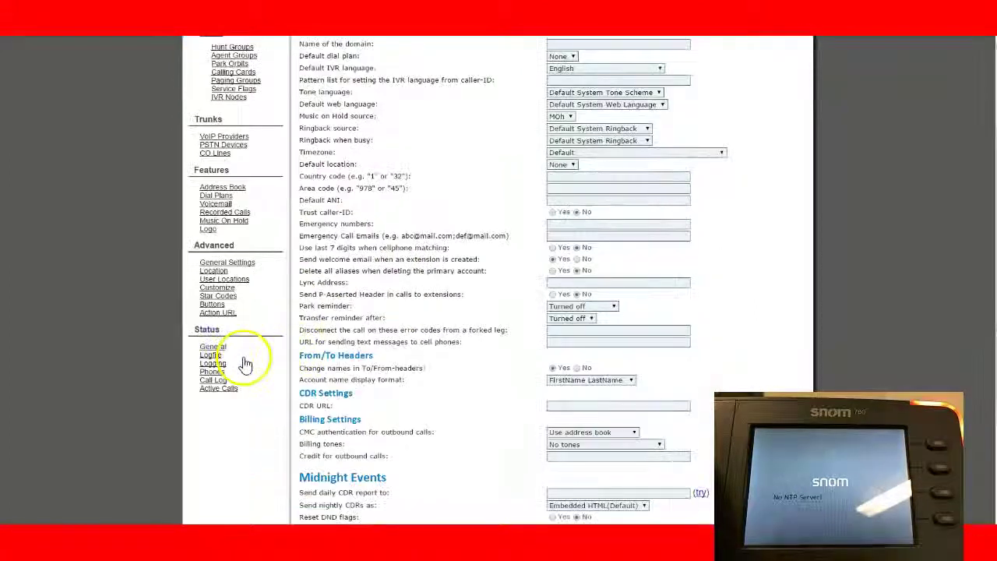
left_click(227, 262)
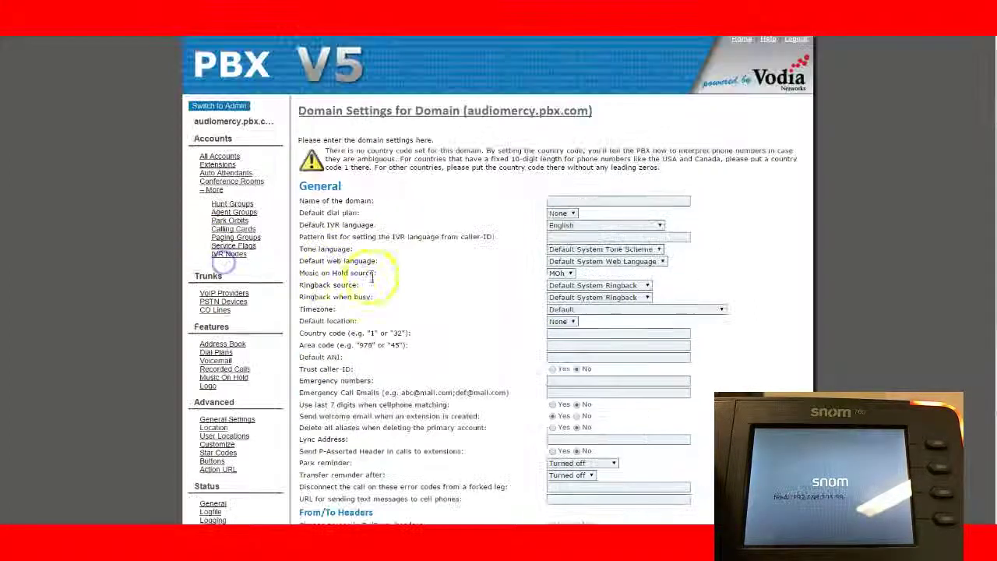
scroll(507, 350, "down", 5)
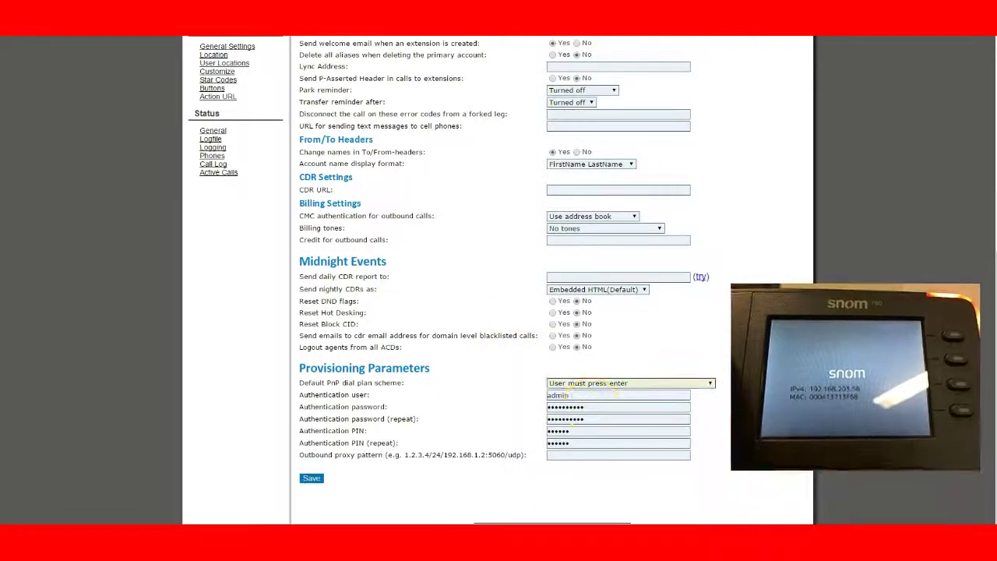
Enter a new provisioning authentication password and PIN in both fields and save.
left_click(574, 406)
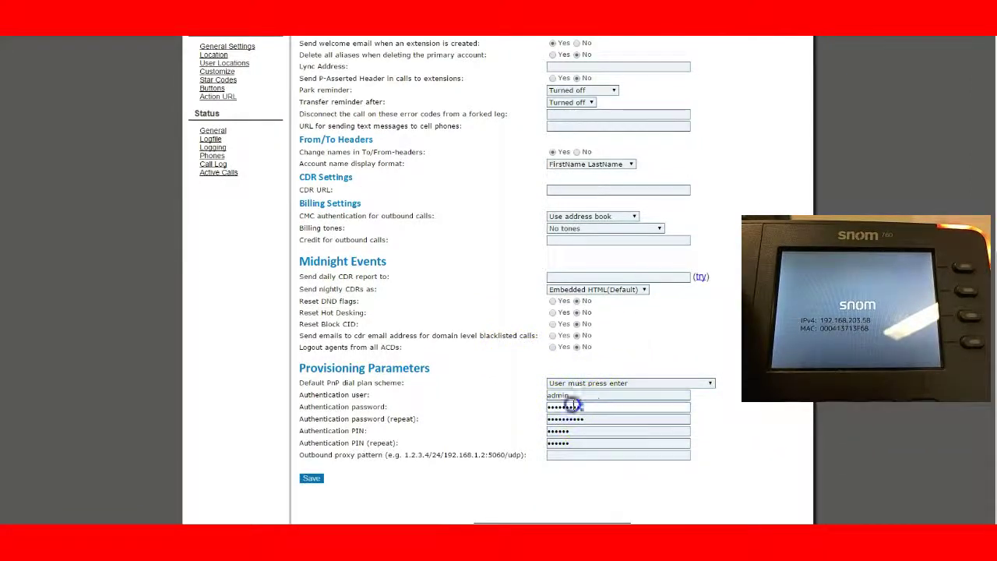
double_click(594, 410)
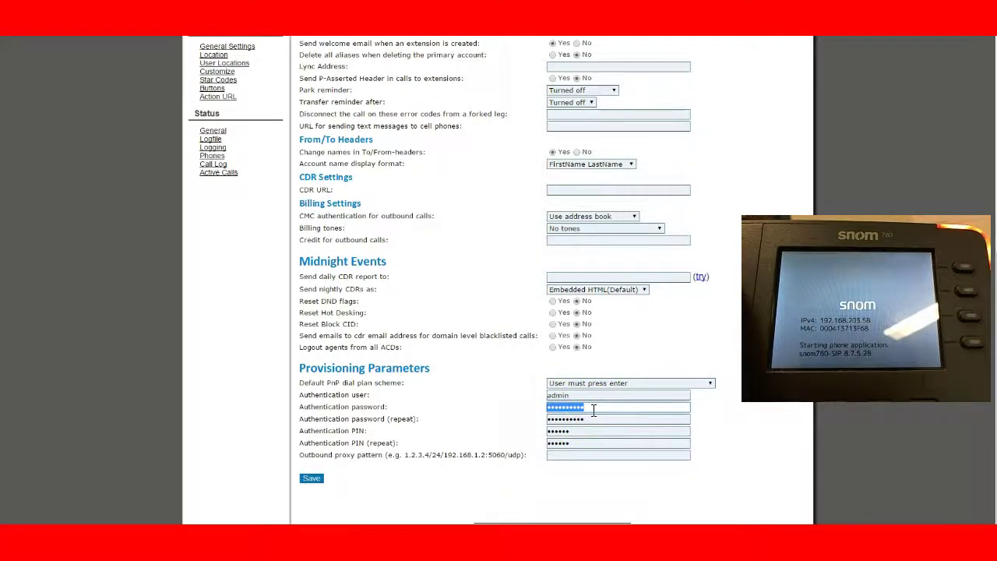
type("12")
key("Tab")
type("12")
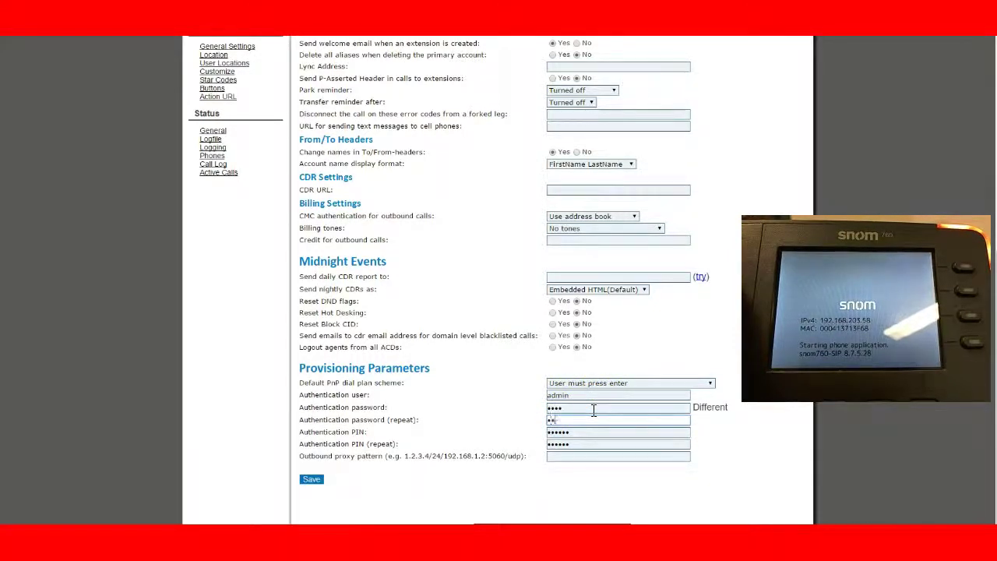
type("34")
key("Tab")
type("1234")
key("Tab")
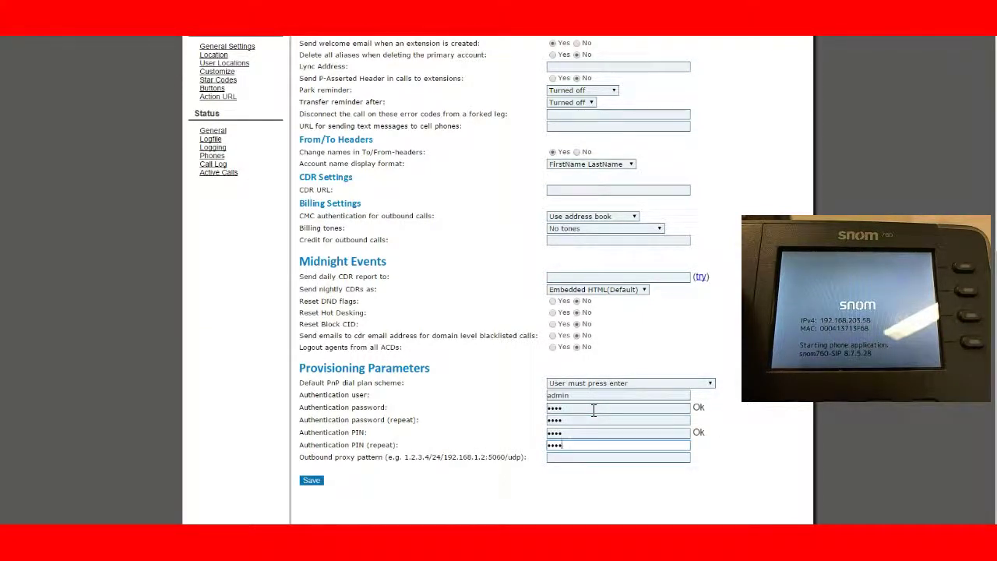
key("Return")
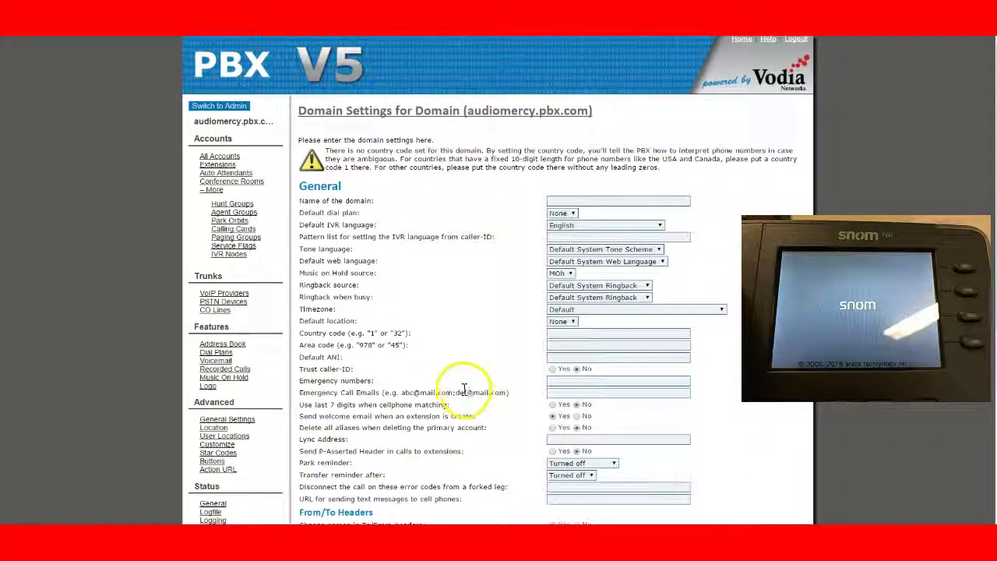
scroll(460, 393, "down", 2)
scroll(462, 394, "up", 2)
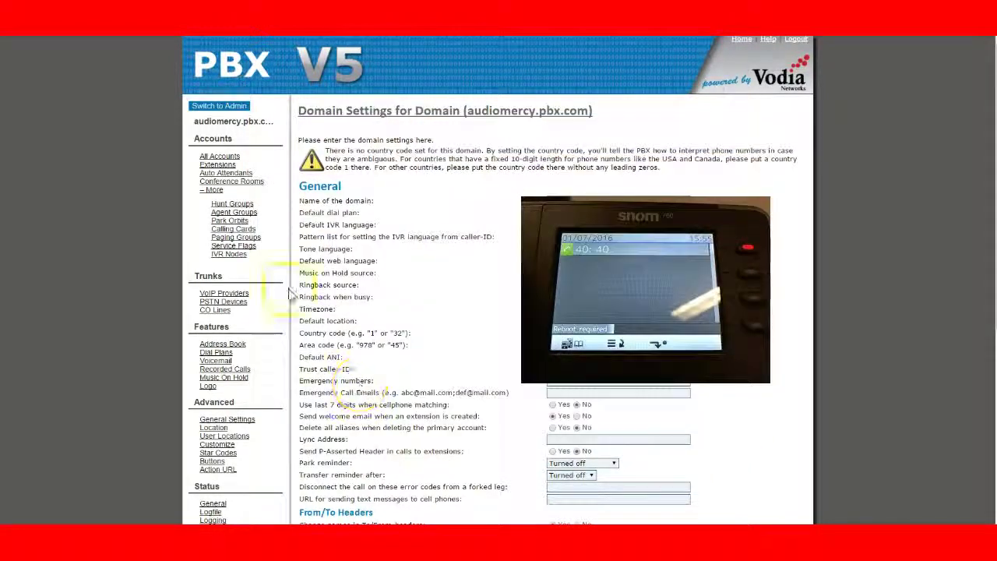
Refresh agent group 100 and check that no agents are currently logged in.
left_click(233, 212)
left_click(318, 181)
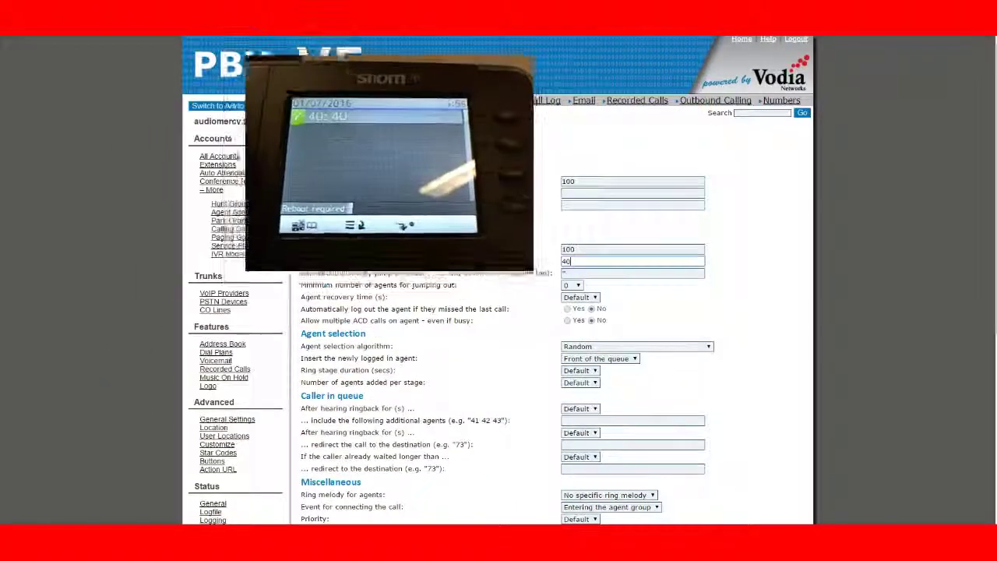
left_click(442, 353)
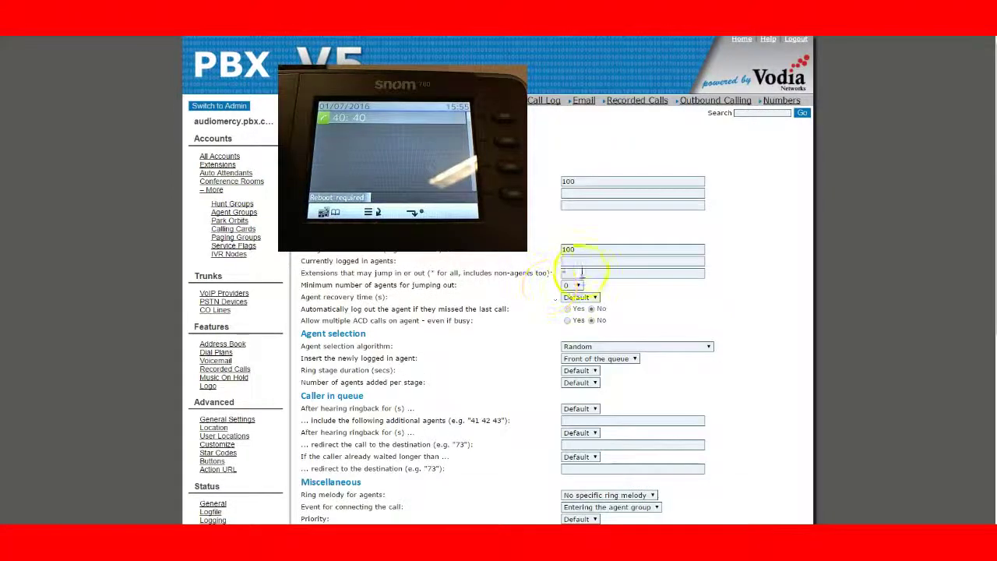
left_click(583, 264)
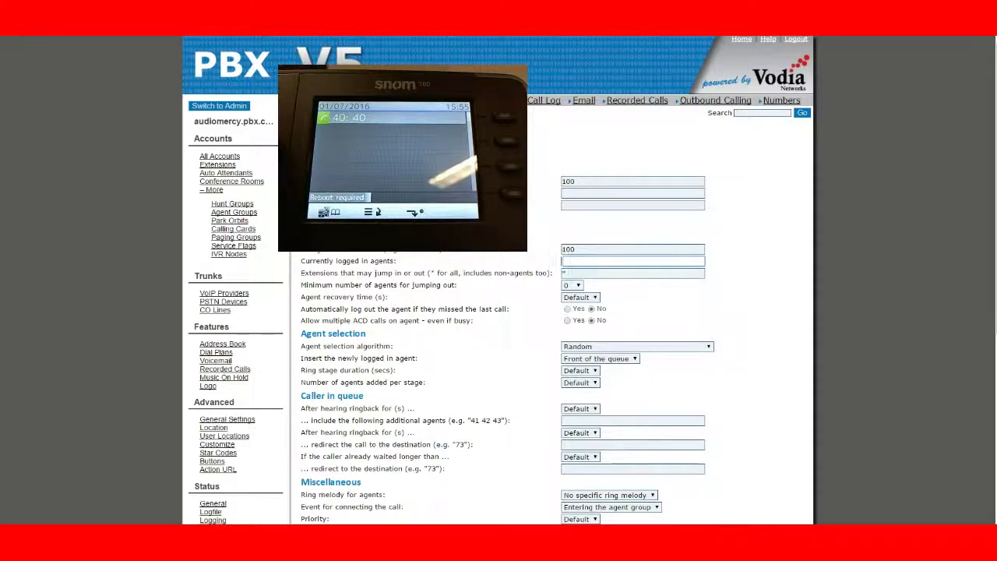